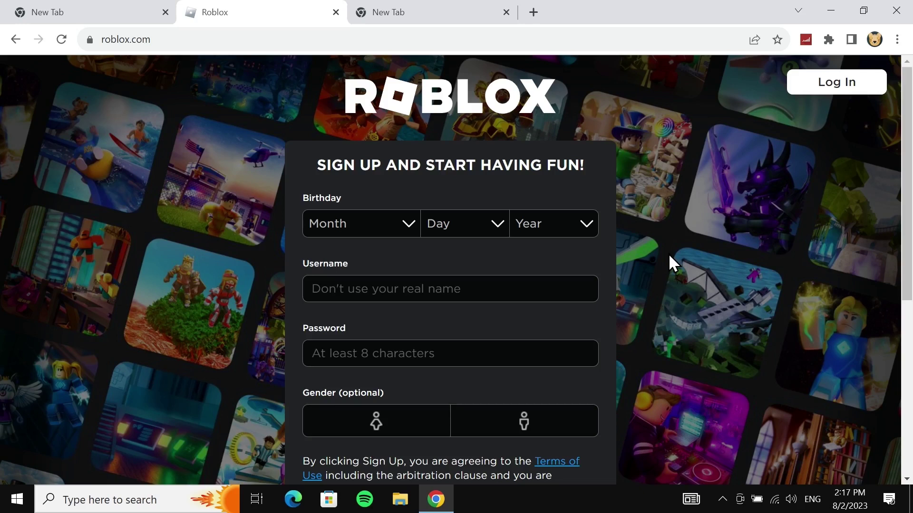
pyautogui.click(243, 41)
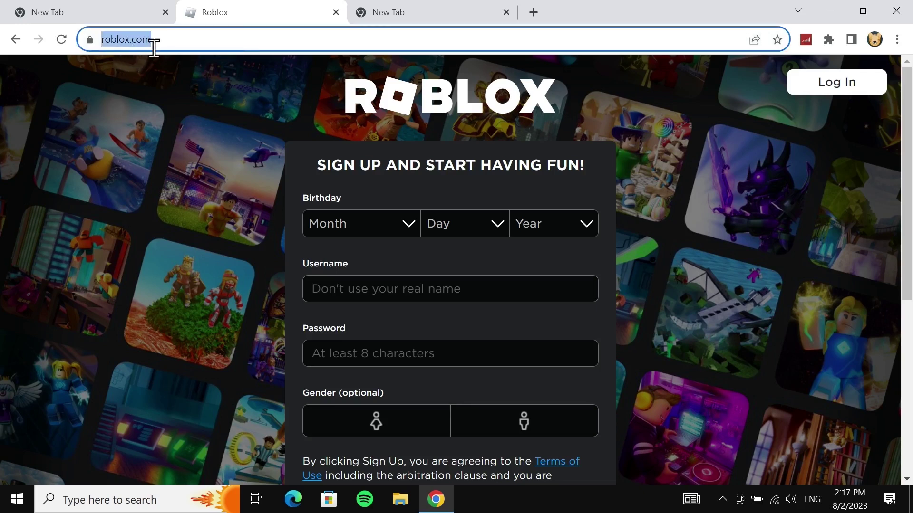
pyautogui.click(190, 209)
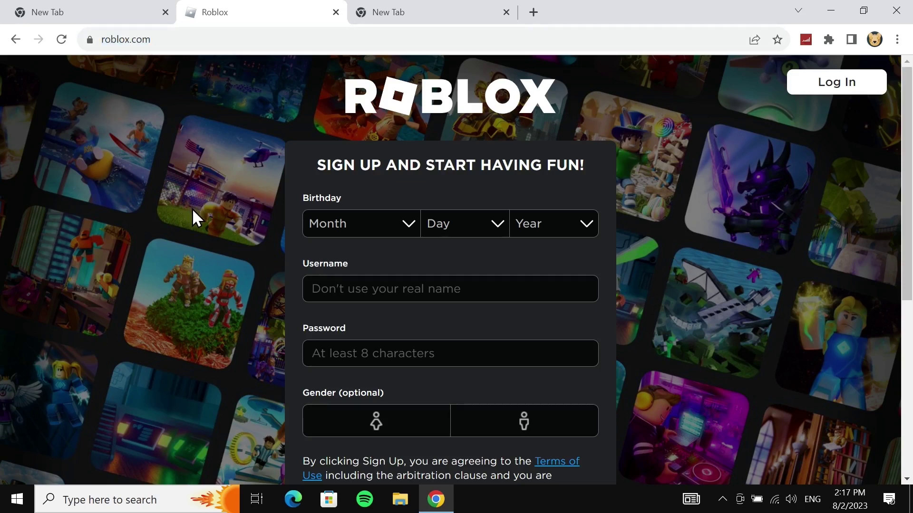
pyautogui.click(408, 230)
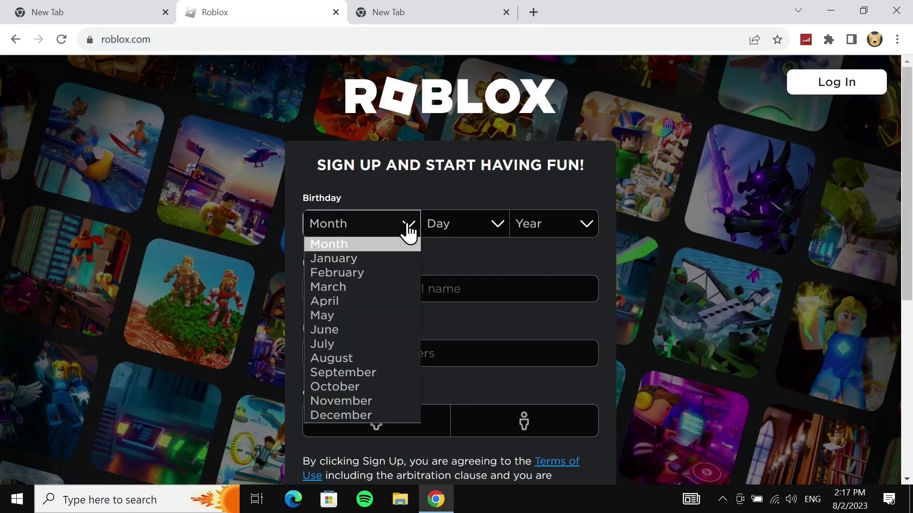
pyautogui.click(381, 262)
pyautogui.click(486, 236)
pyautogui.scroll(-3, 458, 353)
pyautogui.click(458, 353)
pyautogui.click(574, 228)
pyautogui.click(540, 288)
# Step: Enter username imddoge and a password, and pick the second gender option
pyautogui.click(350, 292)
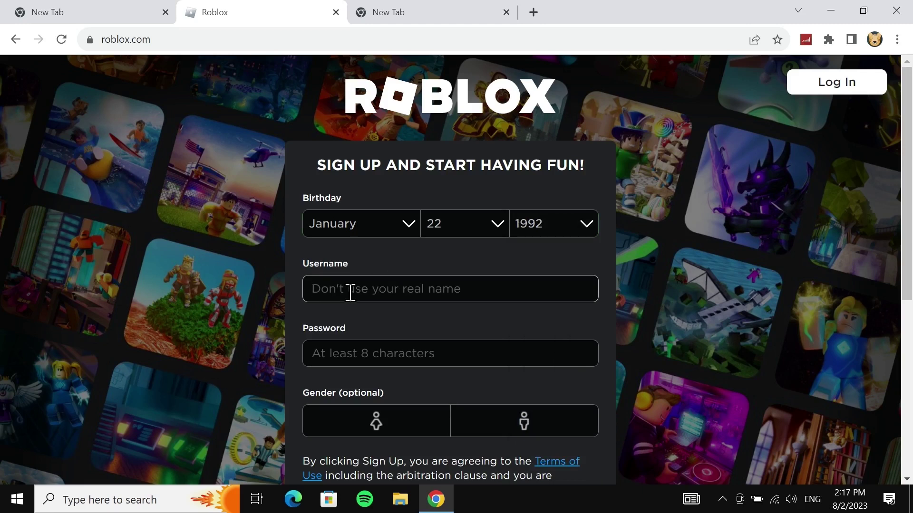
pyautogui.write('imddoge')
pyautogui.click(341, 353)
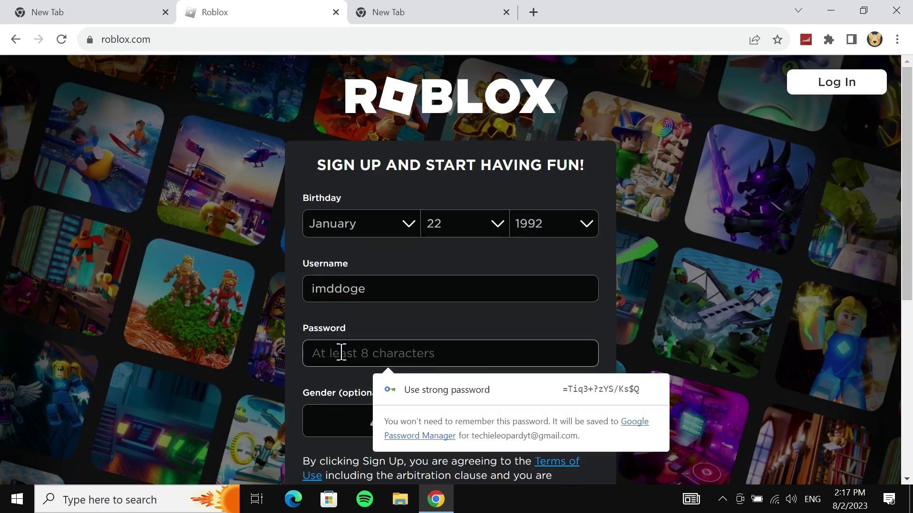
pyautogui.scroll(-1, 277, 344)
pyautogui.click(523, 350)
pyautogui.scroll(-1, 643, 349)
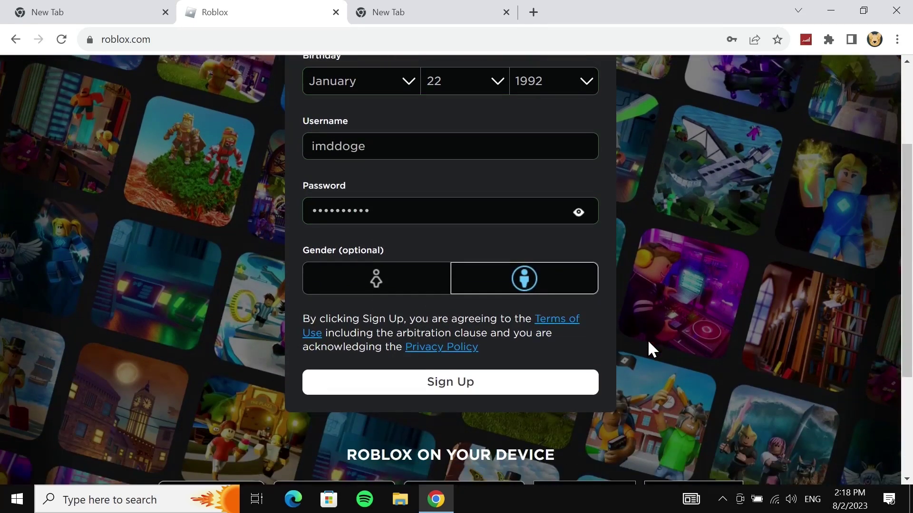
# Step: Submit the sign-up form and save imddoge's password in Chrome
pyautogui.click(496, 393)
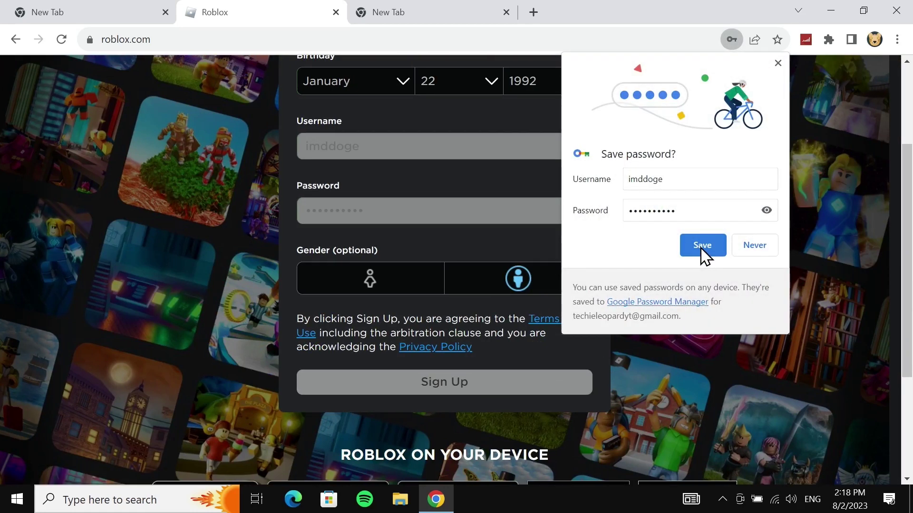
pyautogui.click(700, 247)
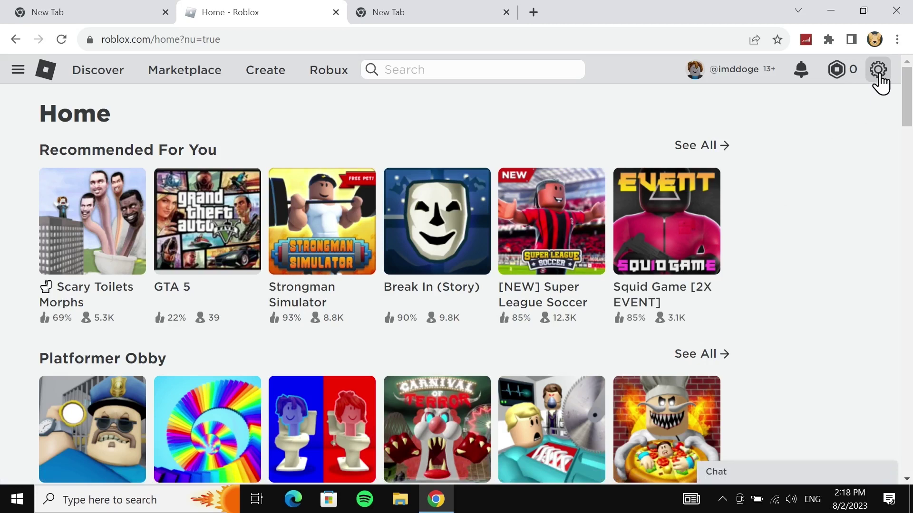
# Step: Open the account Settings page from the gear menu
pyautogui.click(878, 70)
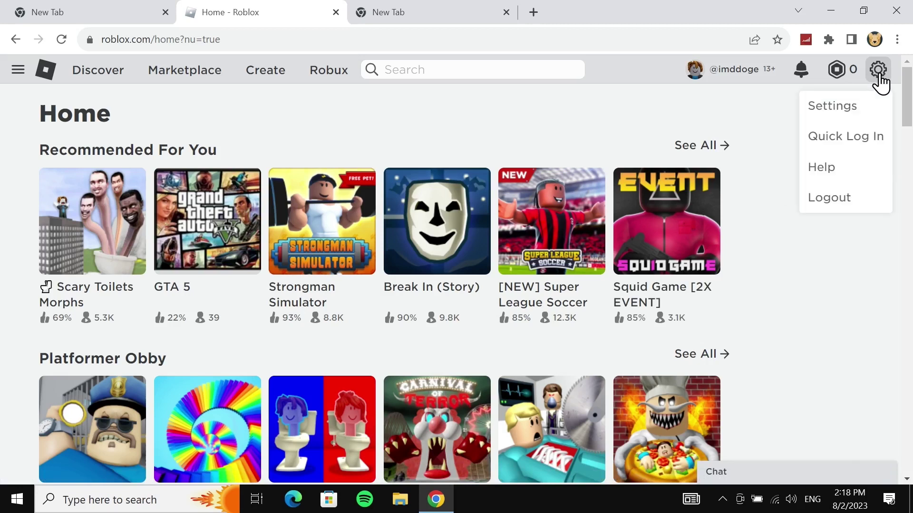
pyautogui.click(847, 108)
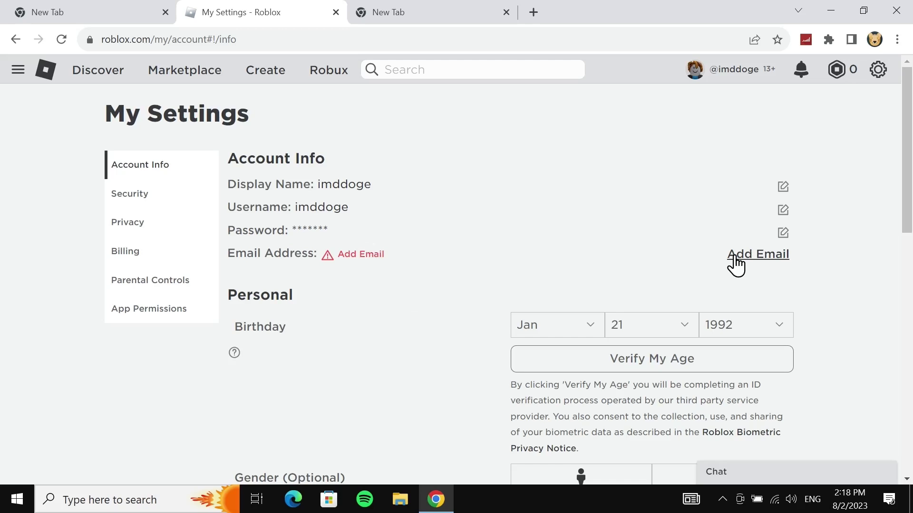
# Step: Paste the saved email address into the Add Email form and submit it
pyautogui.click(735, 265)
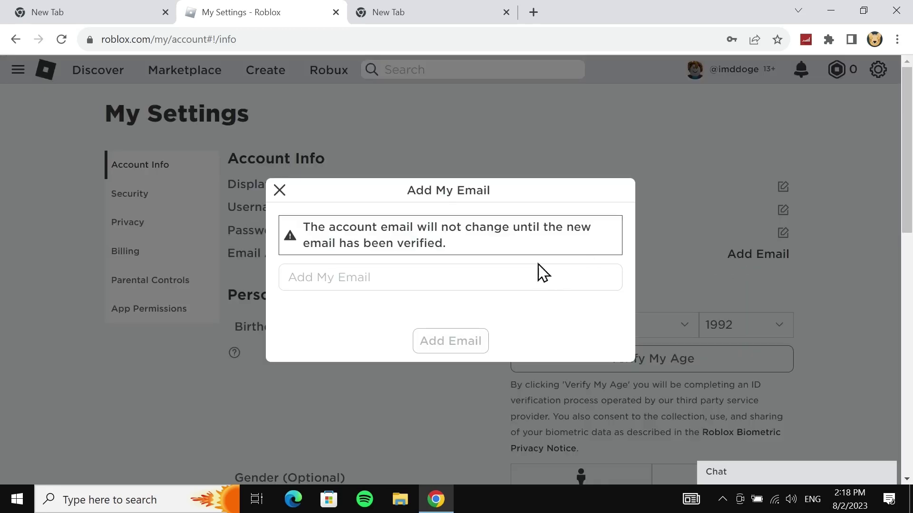
pyautogui.click(416, 279)
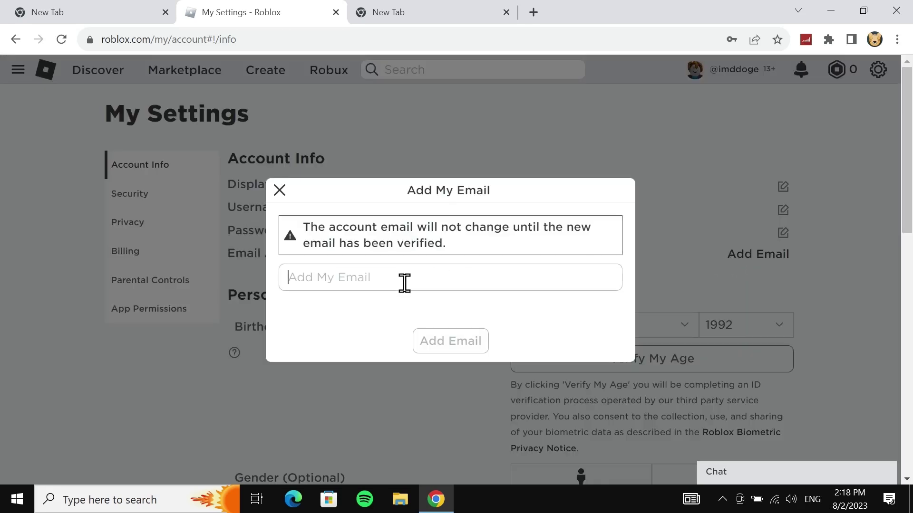
pyautogui.hotkey('ctrl', 'v')
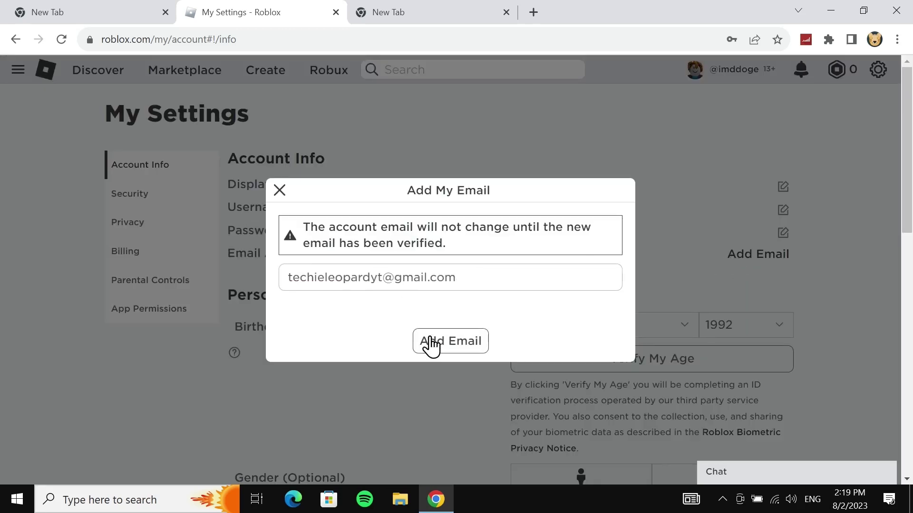
pyautogui.click(431, 345)
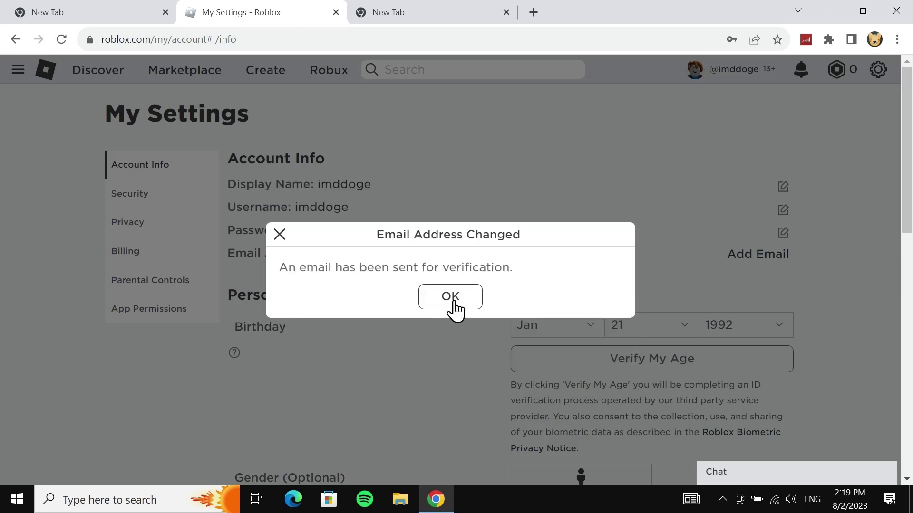
# Step: Dismiss the verification notice and open the Roblox Email Verification message in Gmail
pyautogui.click(448, 300)
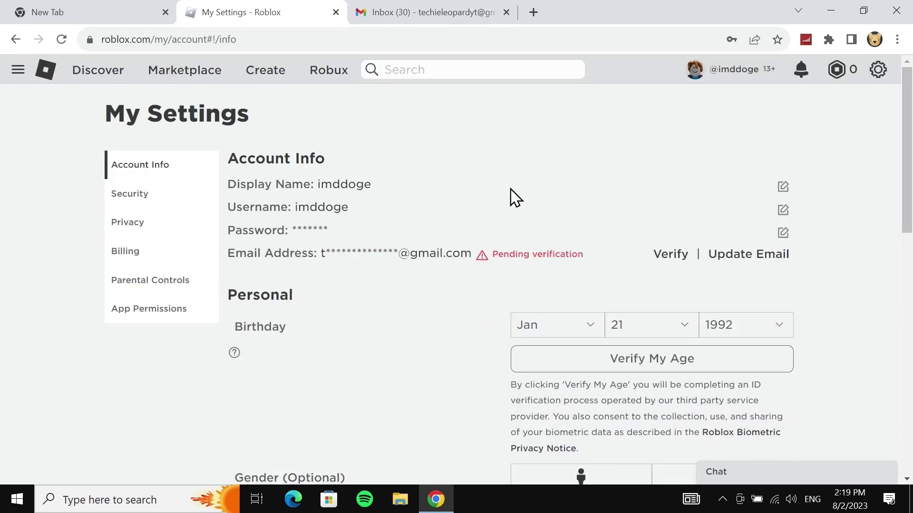
pyautogui.click(445, 22)
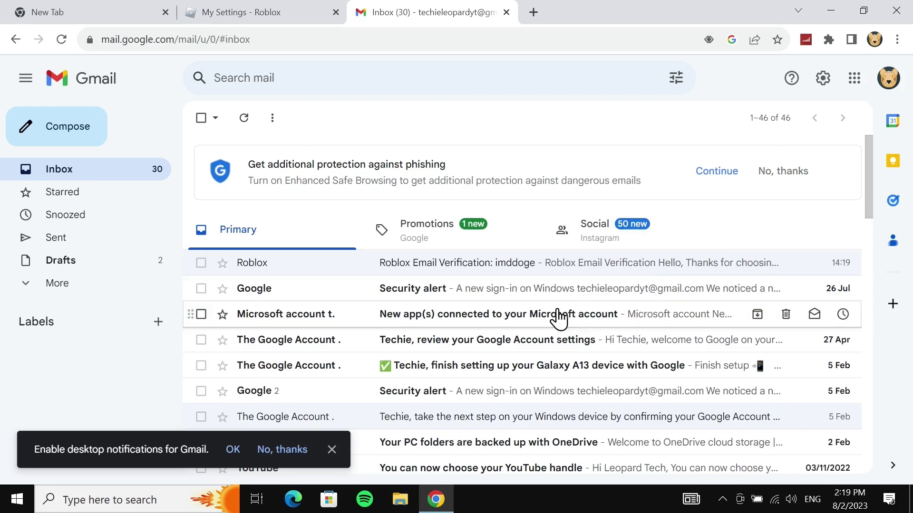
pyautogui.click(459, 269)
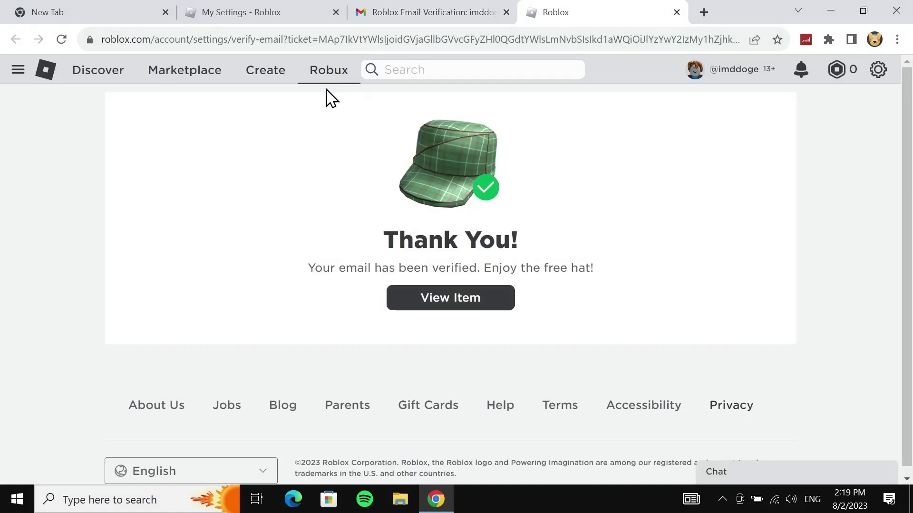
# Step: Confirm the email shows Verified in My Settings, then minimize Chrome
pyautogui.click(231, 14)
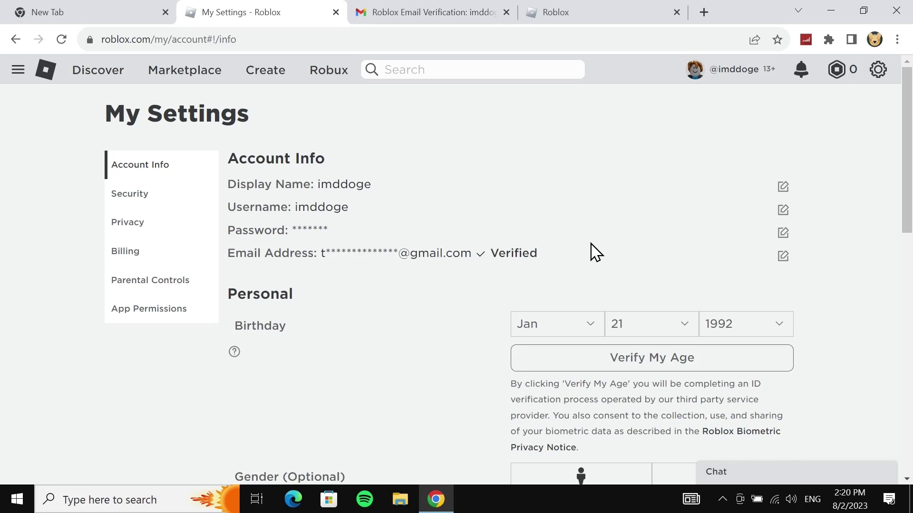
pyautogui.click(831, 11)
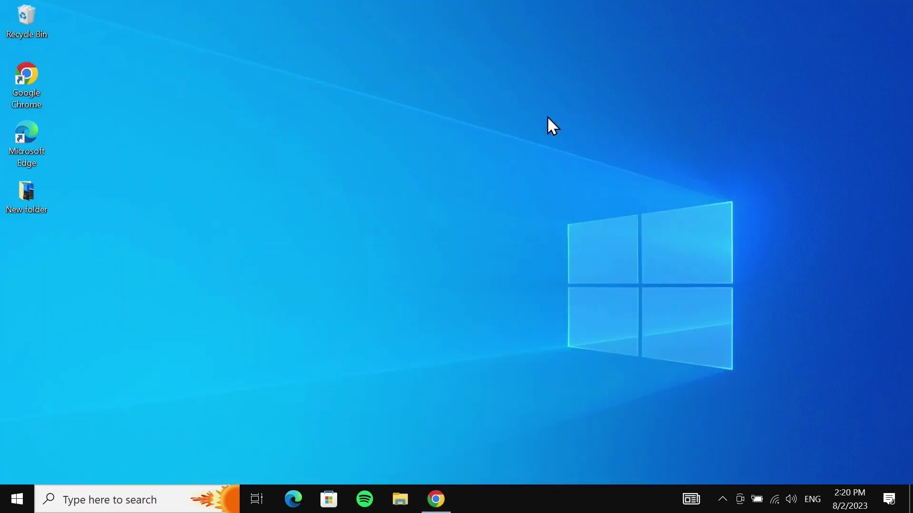